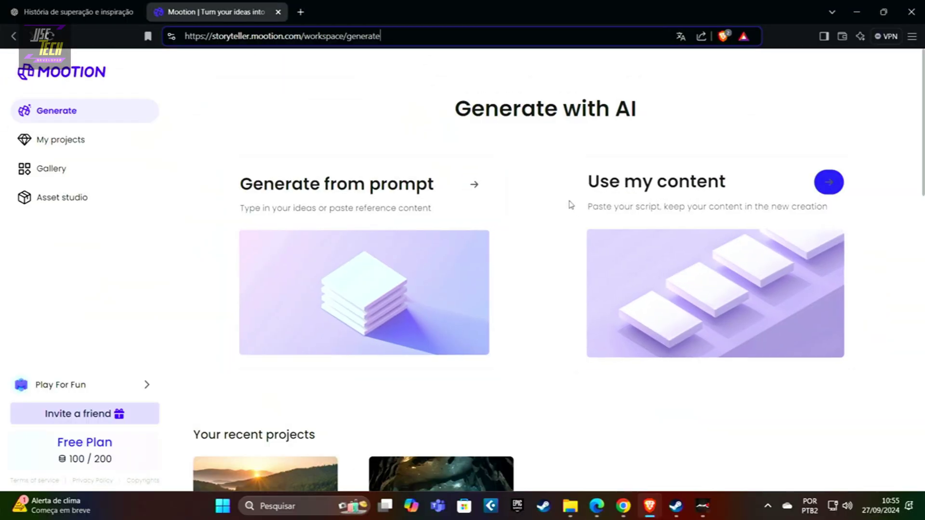
Look through the recent projects and the gallery examples on the Generate page
click(69, 111)
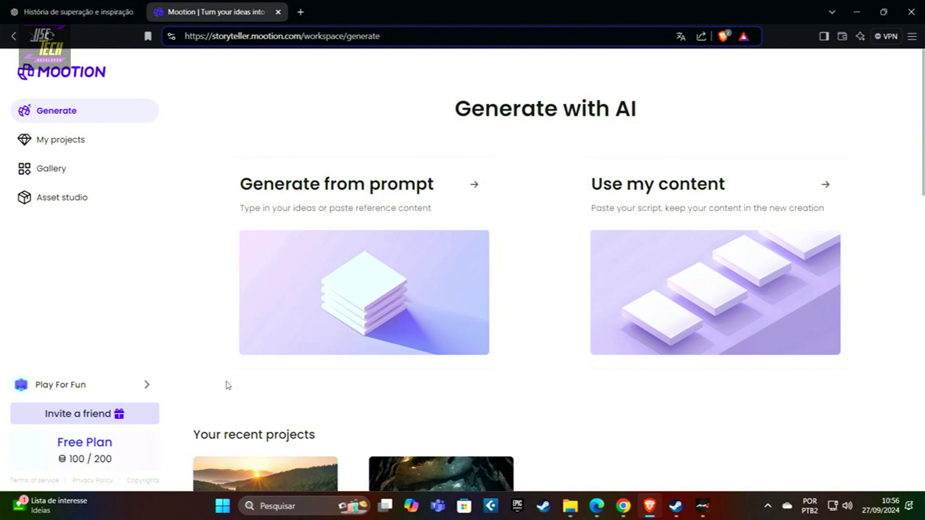
scroll(489, 381, down, 6)
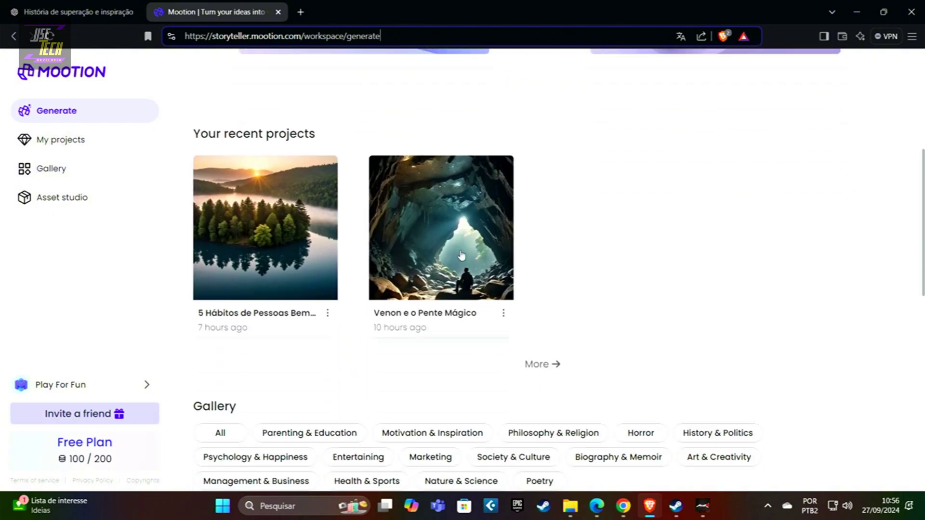
scroll(604, 302, down, 4)
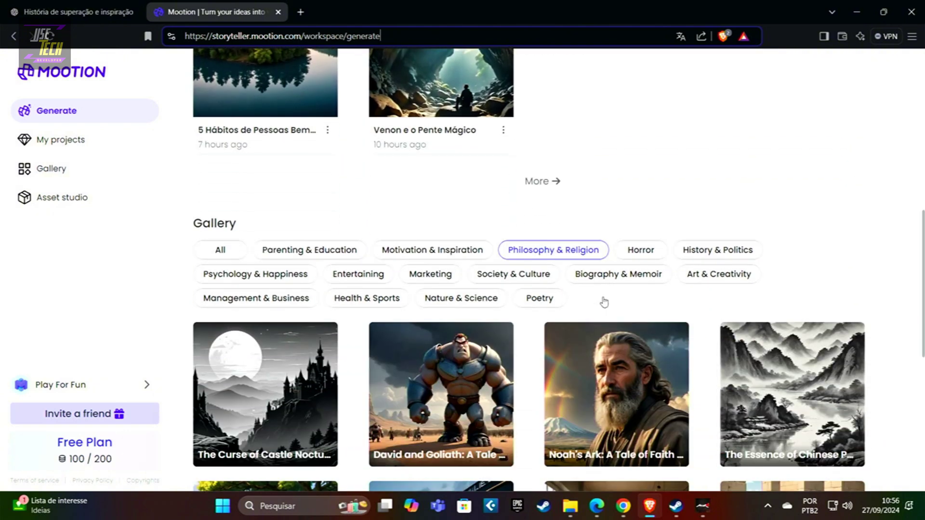
scroll(471, 330, down, 7)
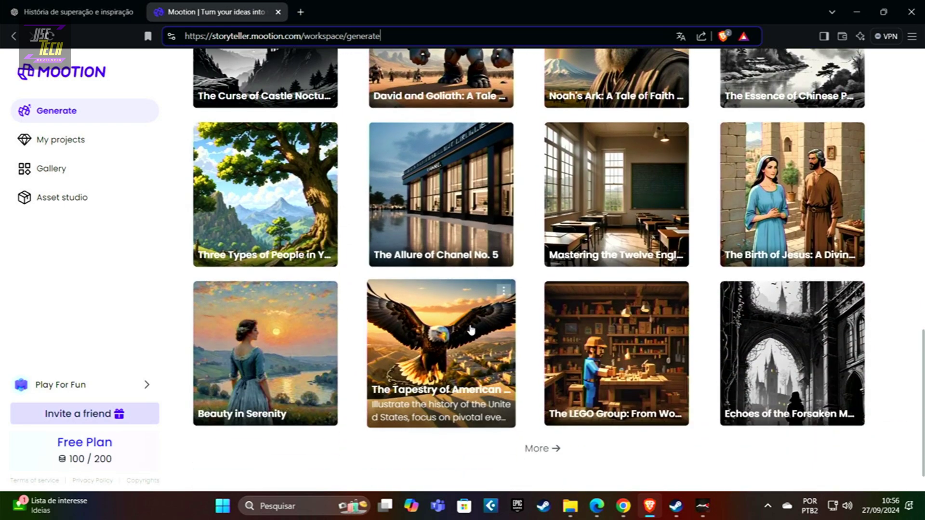
scroll(403, 307, up, 5)
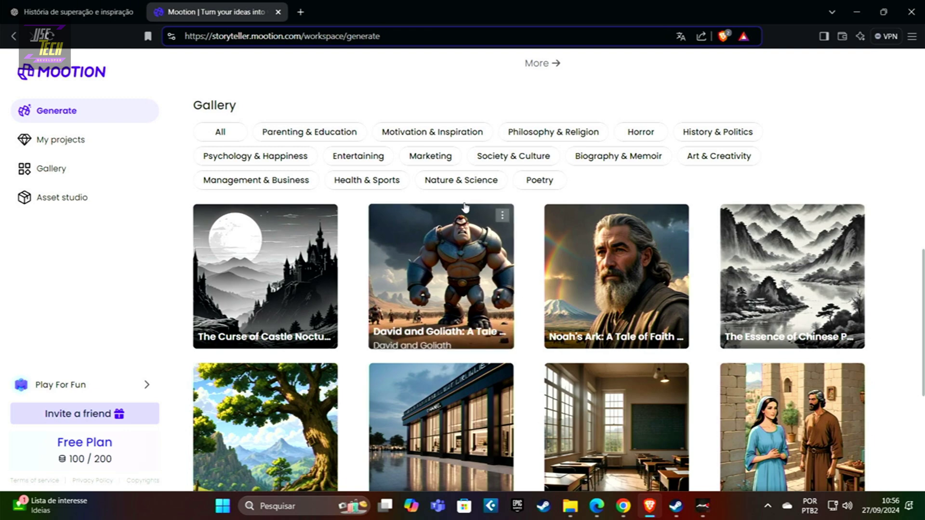
Filter the gallery by Motivation & Inspiration and read the summary, hashtags, script and prompt of the Best Motivational Quotes example
click(395, 137)
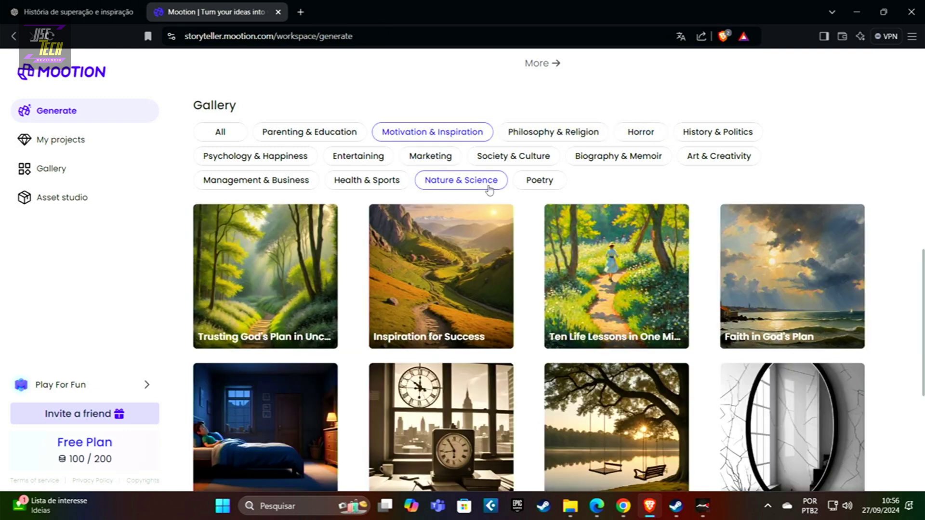
scroll(540, 279, down, 6)
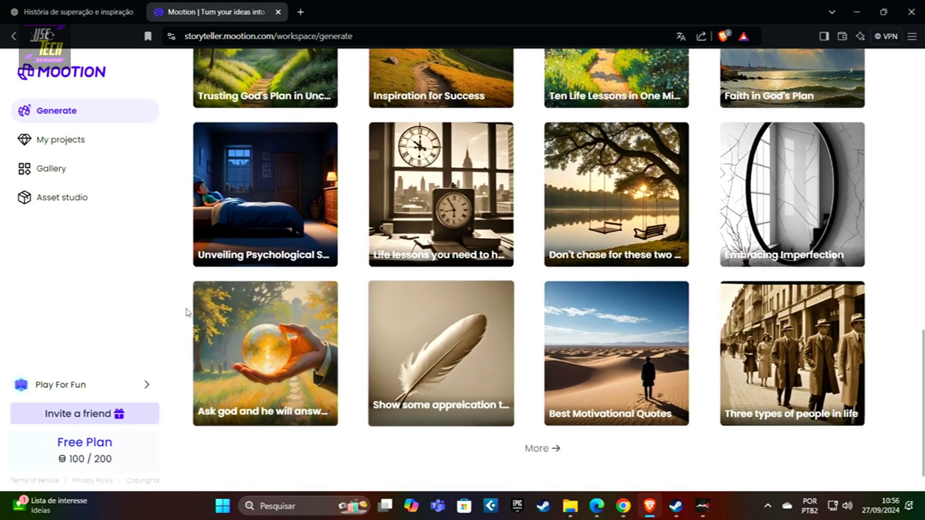
click(590, 326)
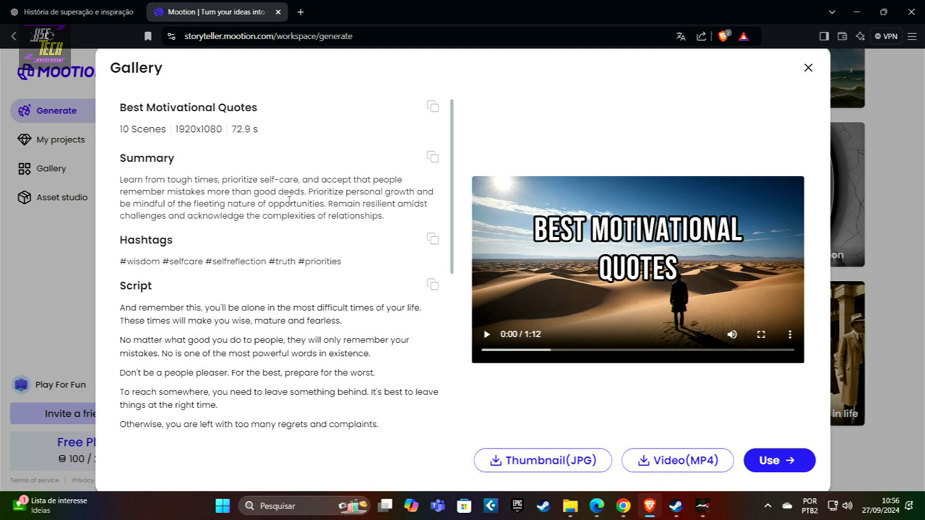
scroll(290, 210, down, 1)
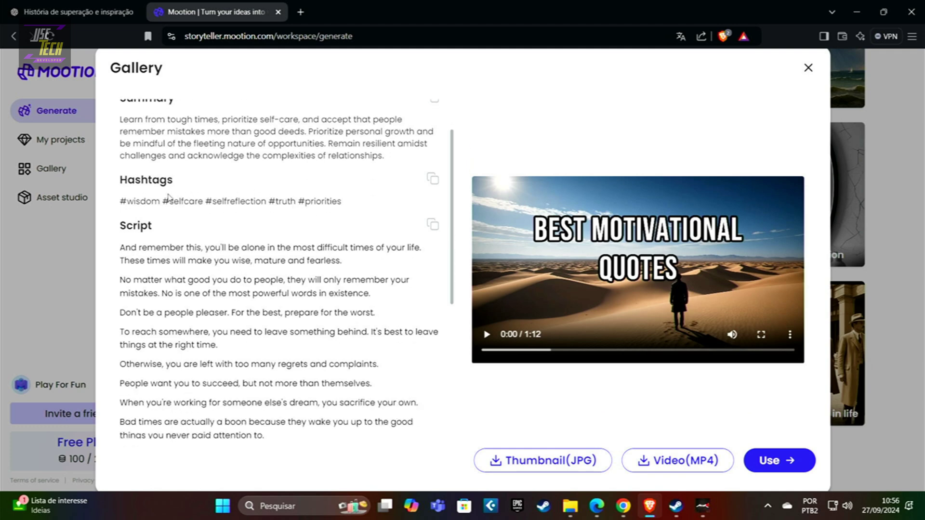
scroll(254, 233, down, 1)
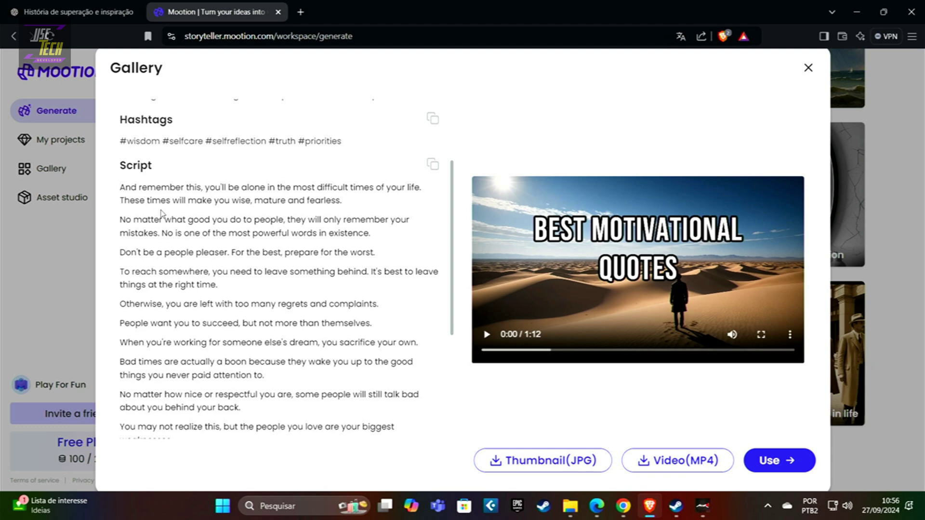
scroll(237, 271, down, 2)
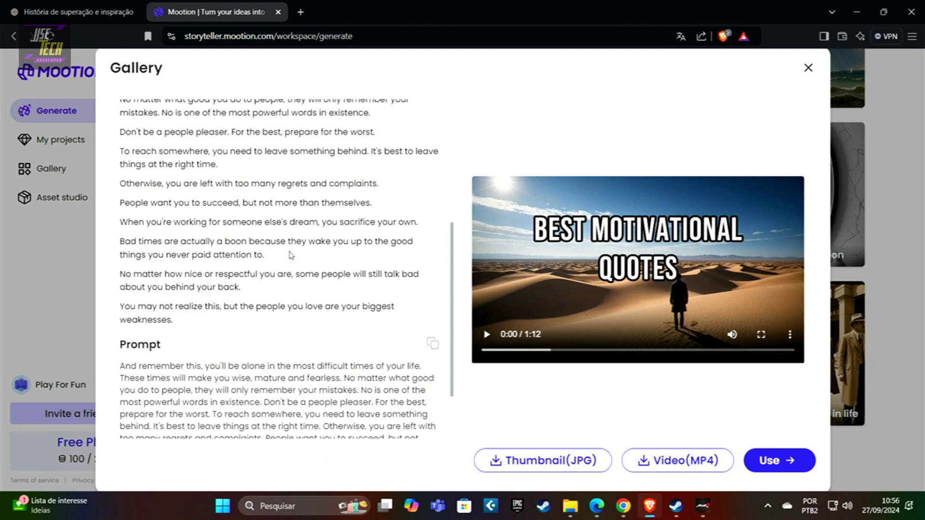
scroll(290, 256, up, 4)
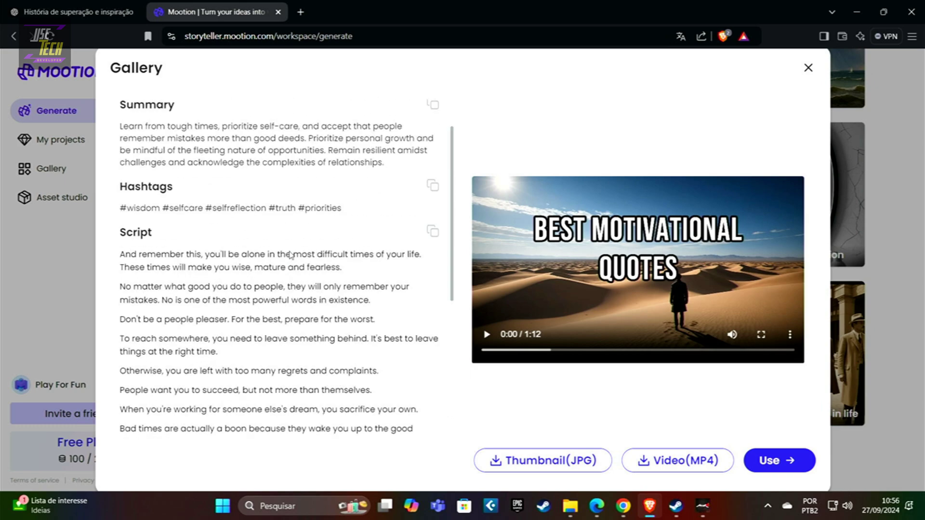
click(808, 68)
View the Inspiration for Success gallery example and play part of its video
scroll(481, 208, up, 3)
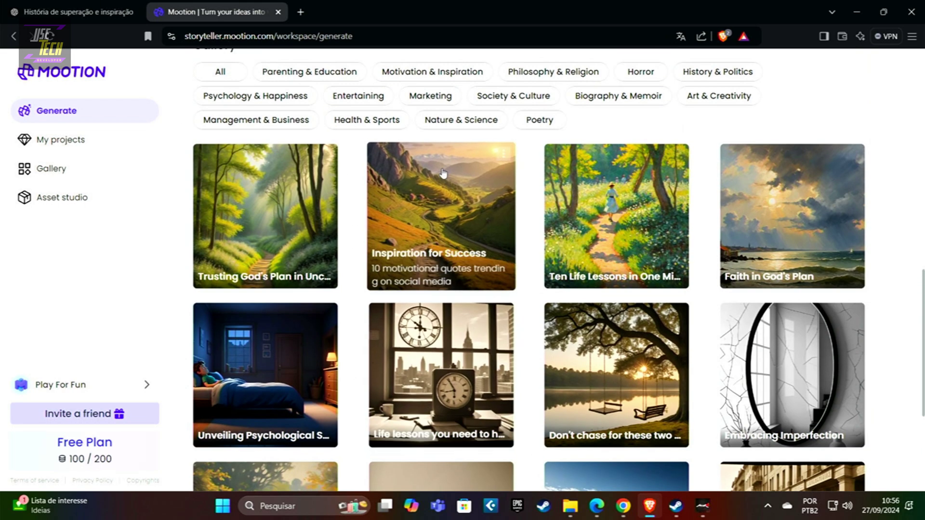
click(429, 229)
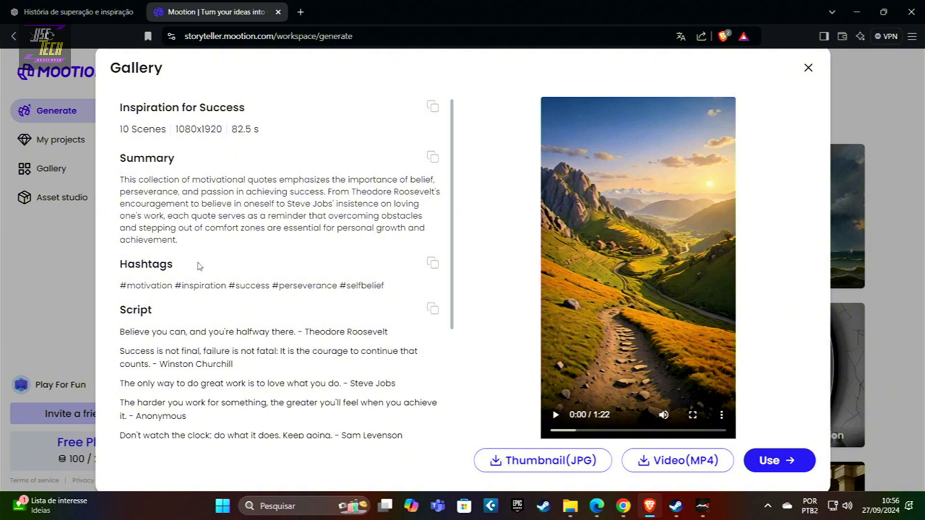
click(556, 417)
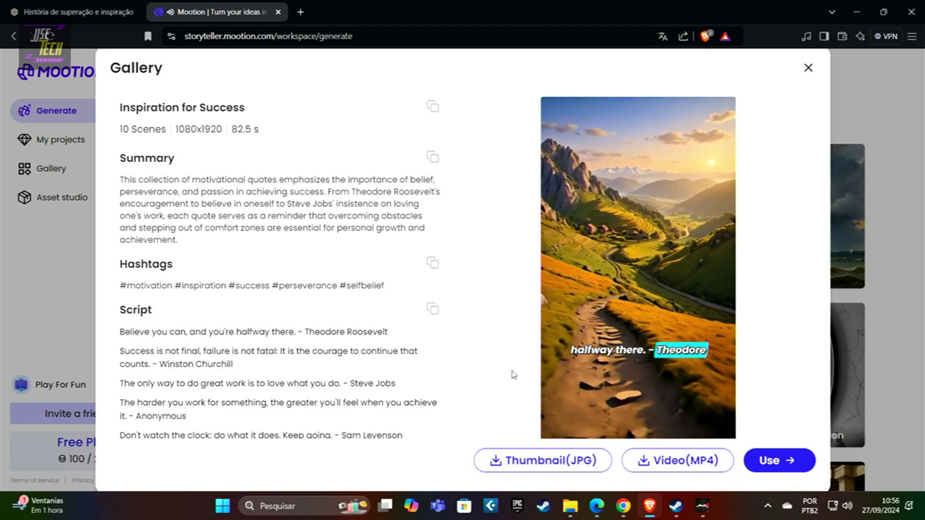
click(557, 415)
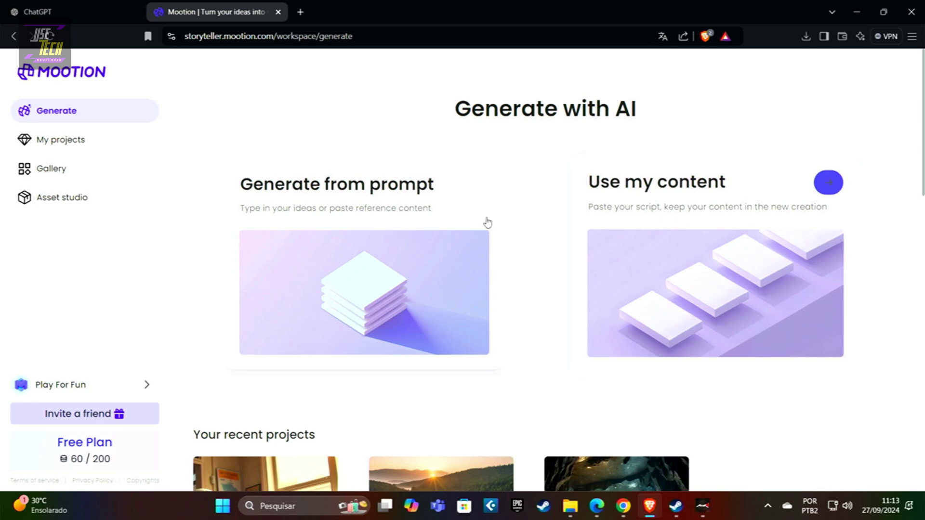
Start a Generate from prompt project and fill its prompt with the full story copied from the ChatGPT conversation
click(432, 224)
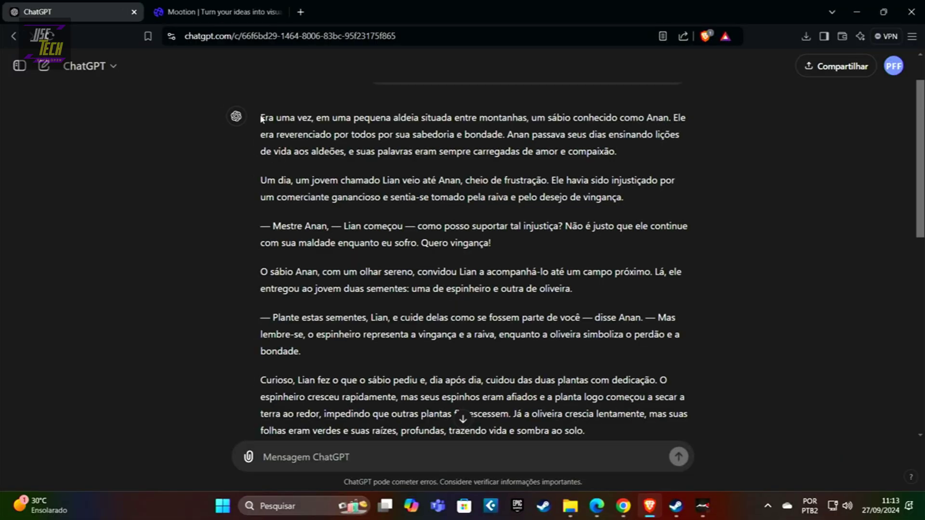
drag(261, 119, 597, 357)
right_click(513, 309)
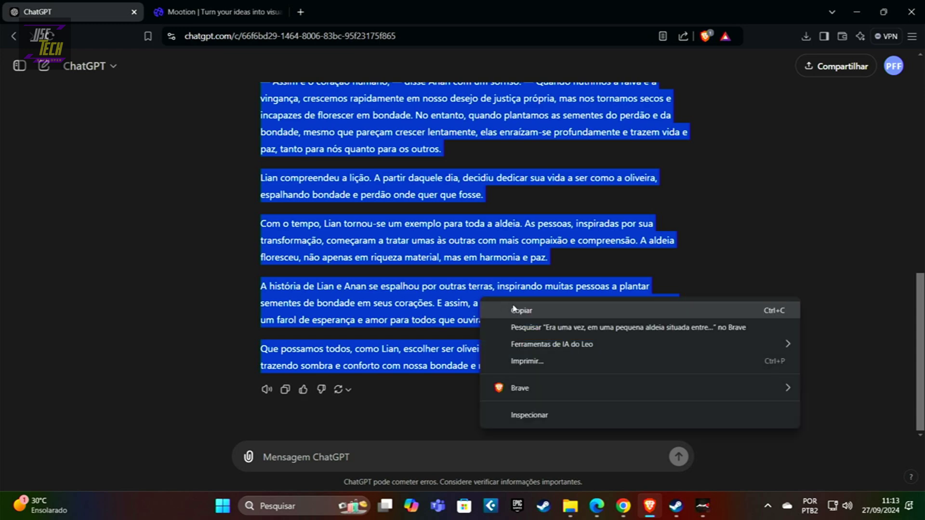
click(513, 309)
click(217, 12)
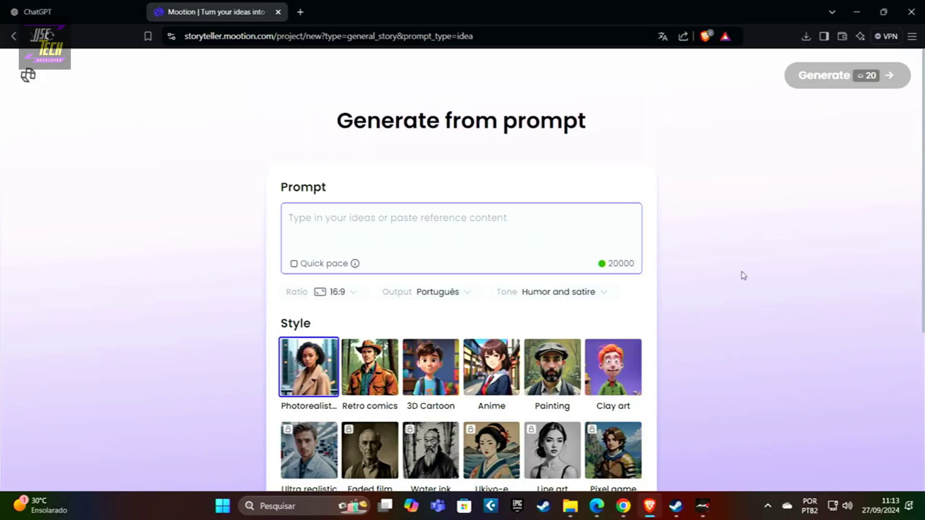
key(ctrl+v)
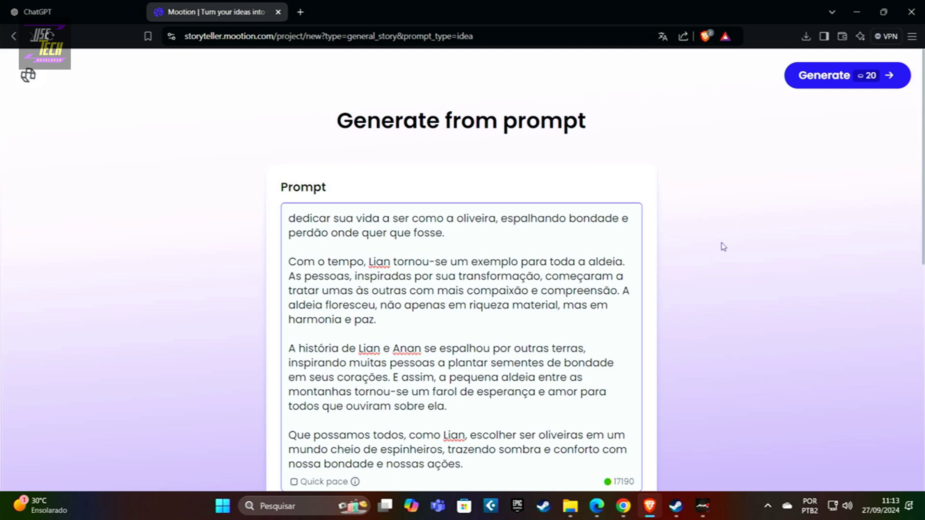
Choose the 16:9 ratio and the 3D Cartoon style for the story, and generate it
scroll(722, 246, down, 5)
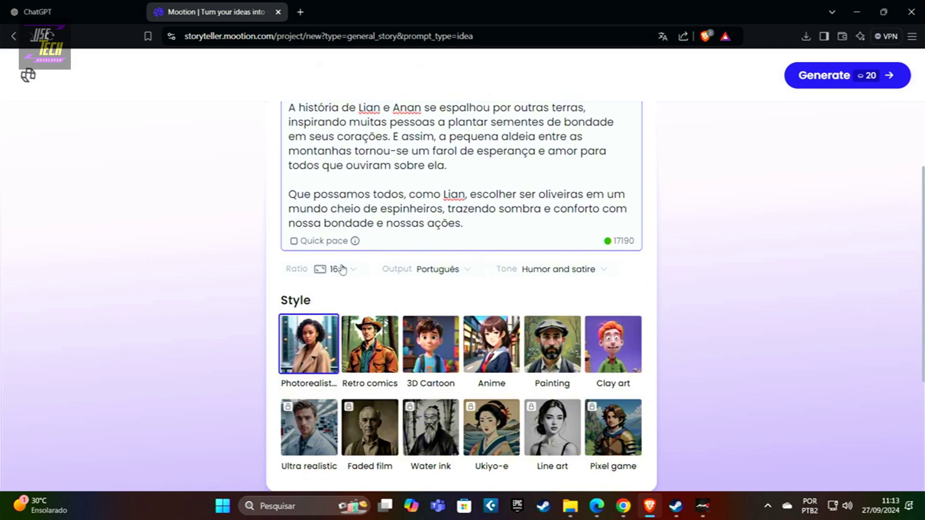
click(353, 269)
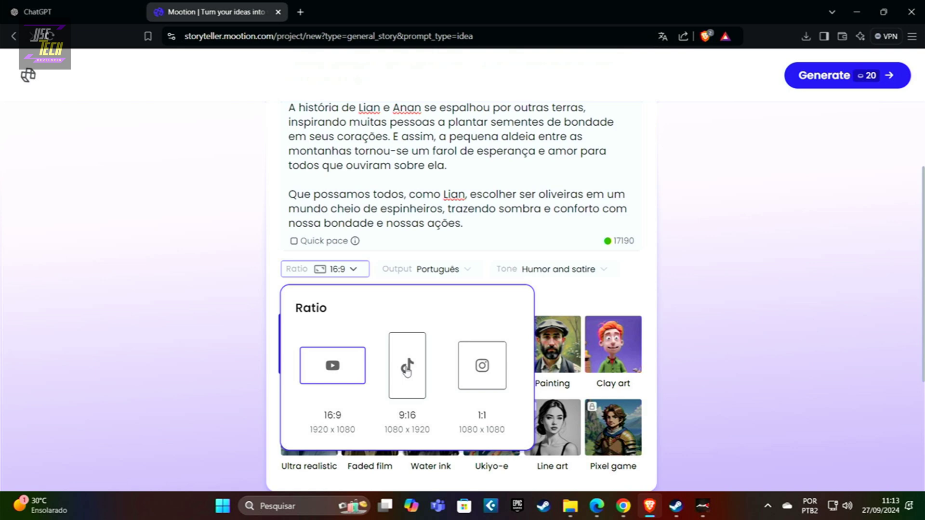
click(343, 368)
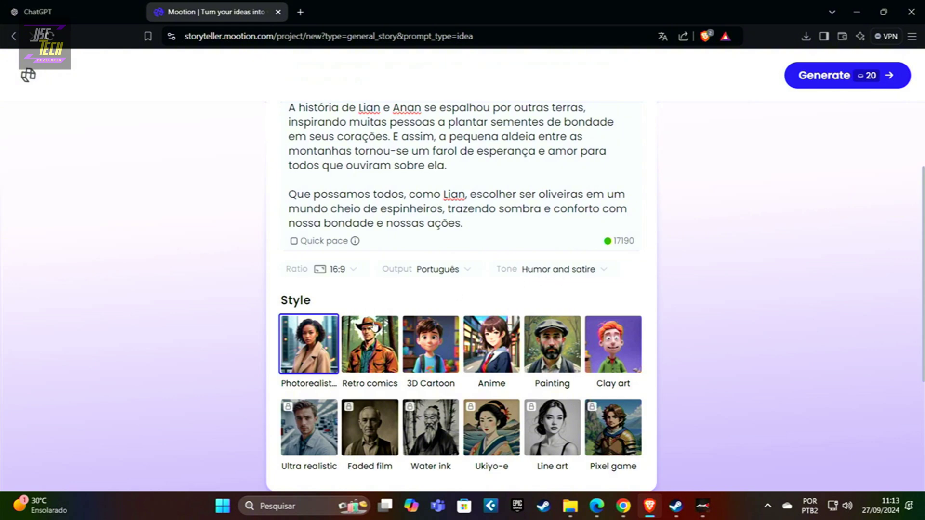
click(435, 343)
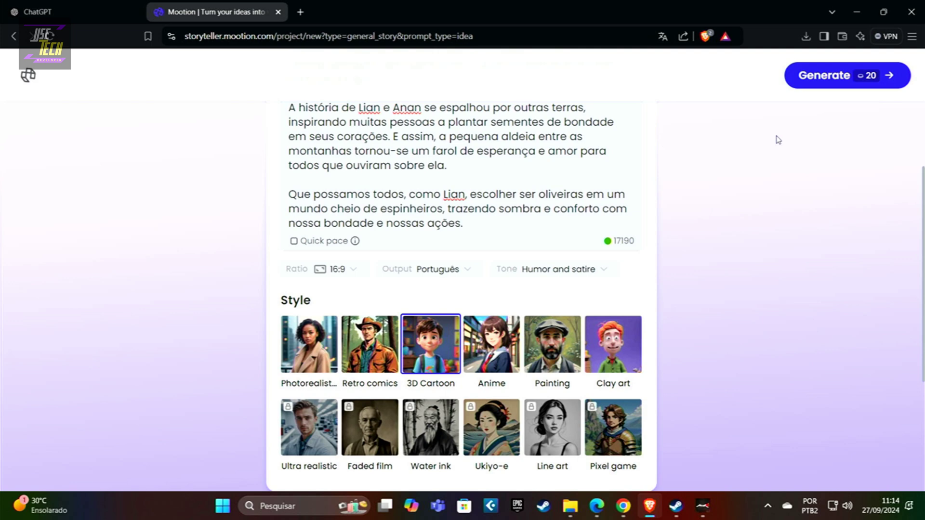
click(822, 81)
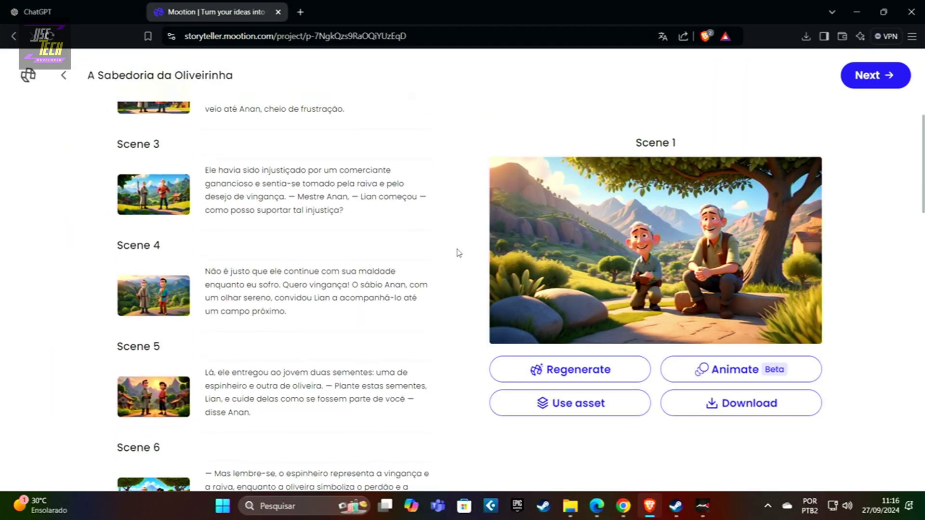
Review the images and narration text of all scenes in the generated story
scroll(458, 253, down, 4)
scroll(457, 253, down, 14)
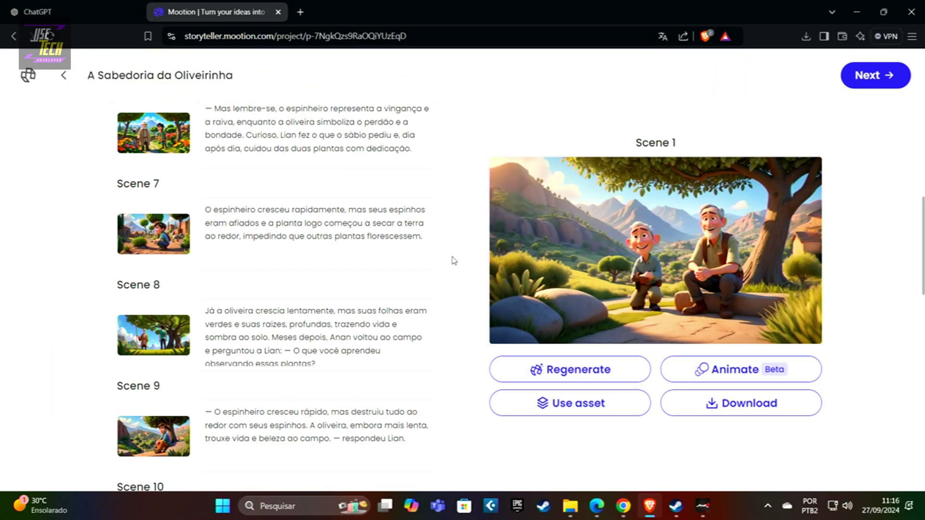
scroll(449, 271, down, 7)
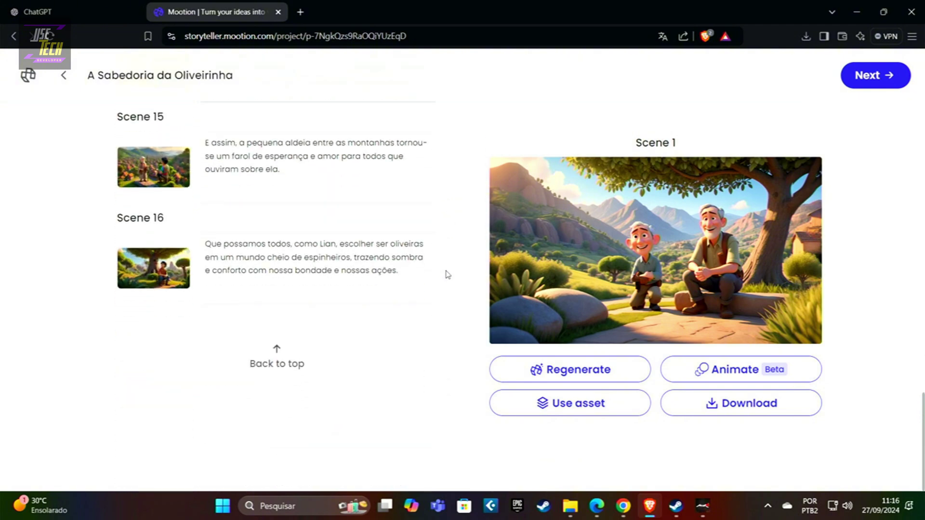
scroll(447, 274, up, 10)
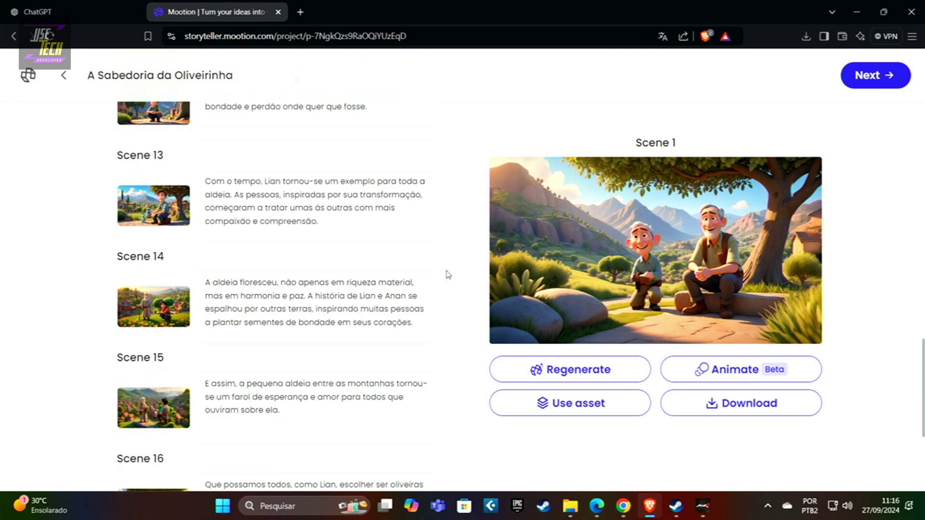
scroll(447, 273, up, 15)
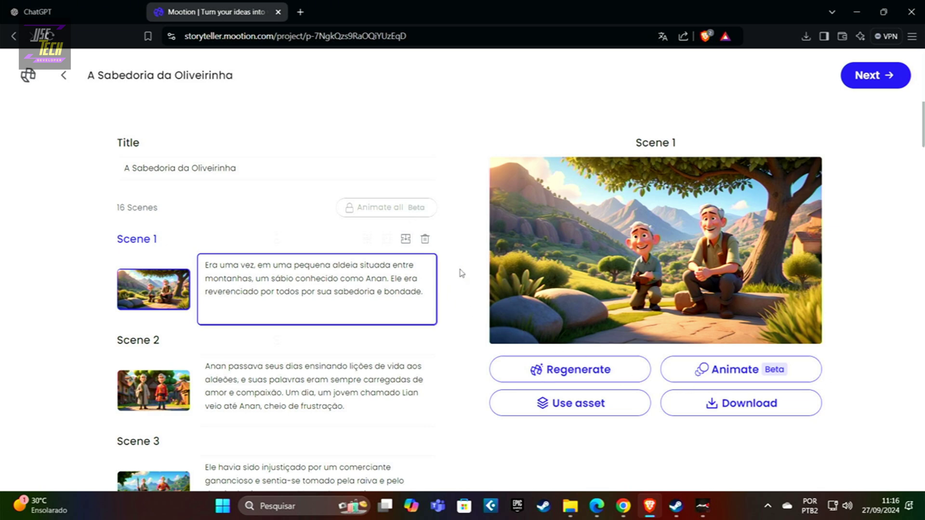
Continue to the video styling stage and review its title, subtitle, thumbnail, scene effect and scene transition options
click(874, 76)
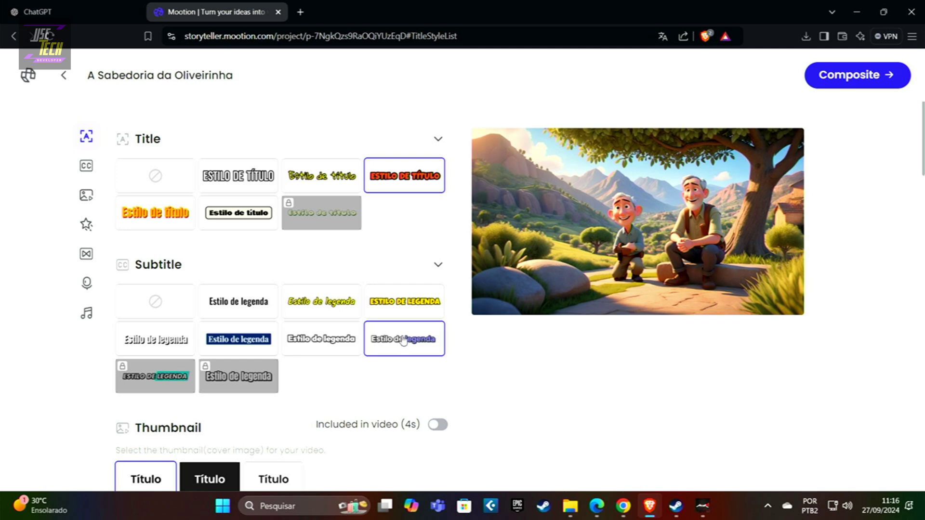
scroll(448, 344, down, 3)
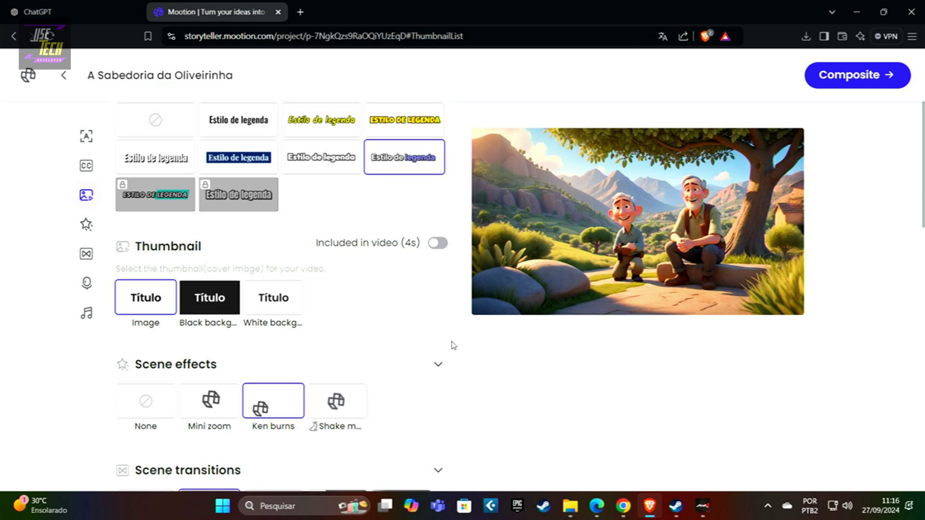
scroll(453, 346, down, 4)
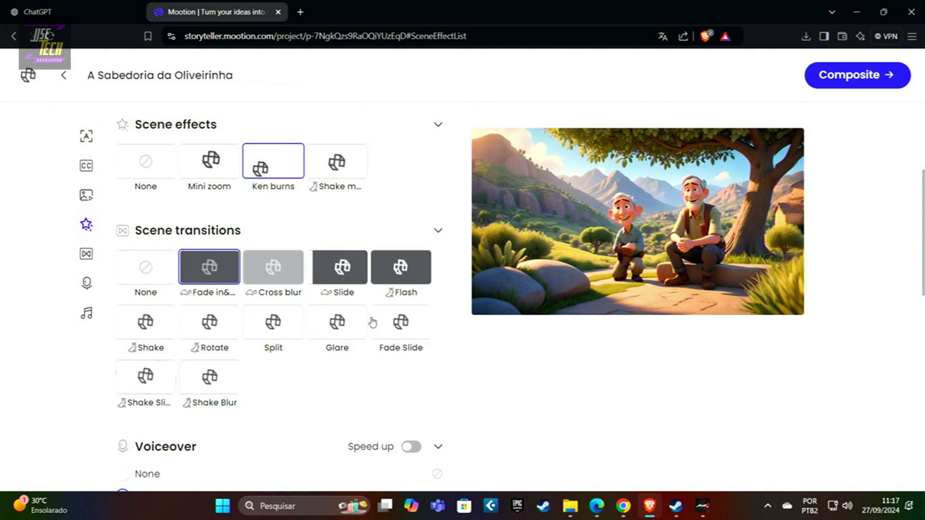
scroll(457, 363, down, 1)
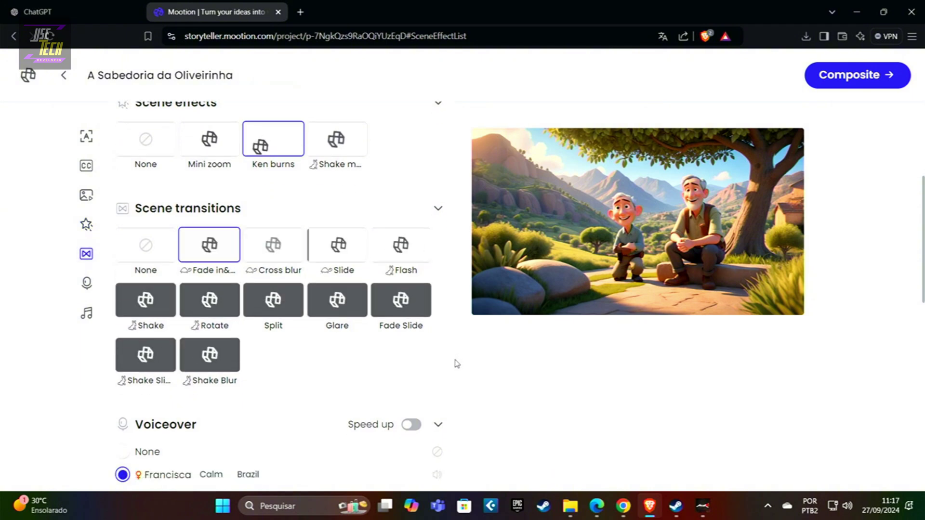
Play the sample of the calm Brazilian voiceover Francisca
scroll(455, 364, down, 5)
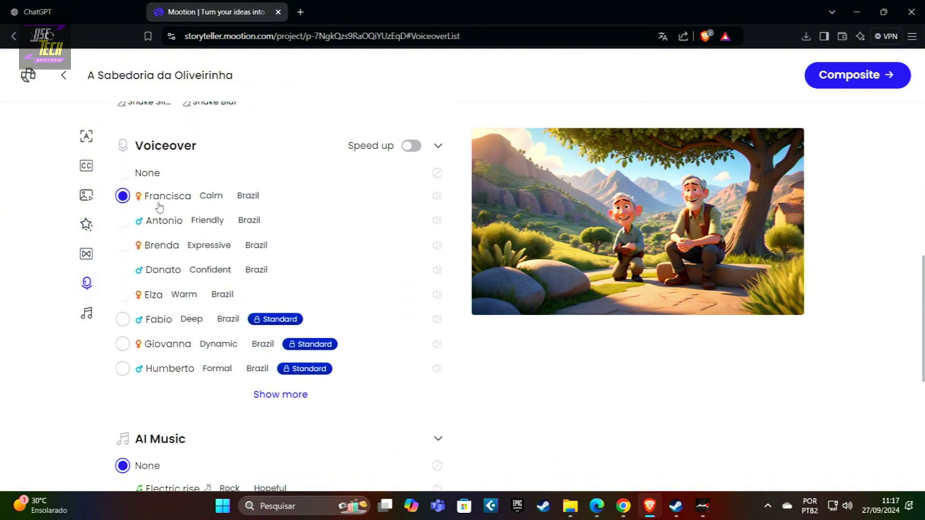
click(437, 194)
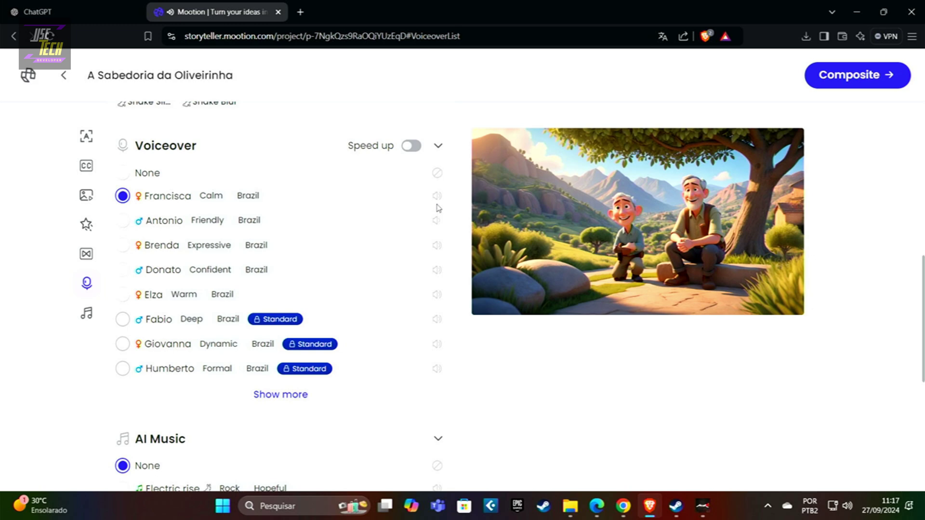
Try selecting the Antonio and Brenda voiceovers, and return the selection to Francisca
click(123, 222)
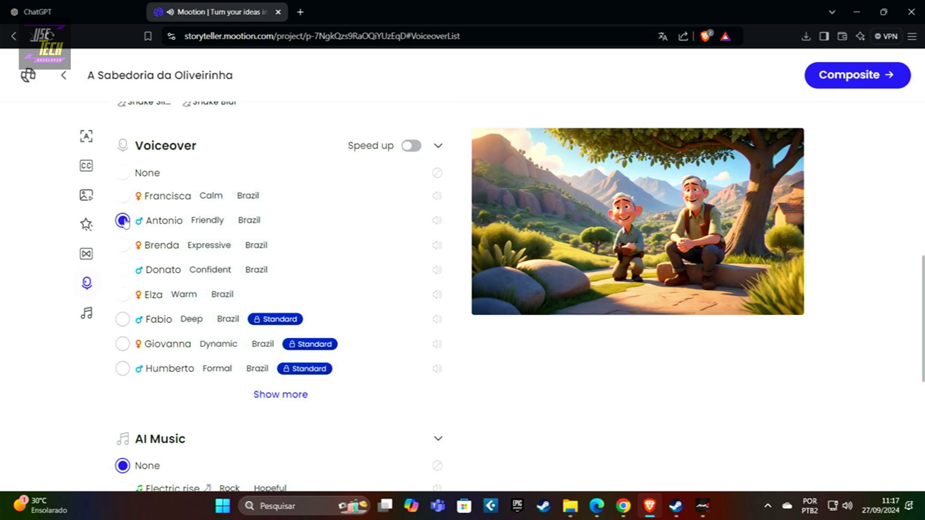
click(123, 244)
click(124, 197)
Play the AI music sample Whispers of love, try selecting that track, and set the music back to None
scroll(457, 288, down, 5)
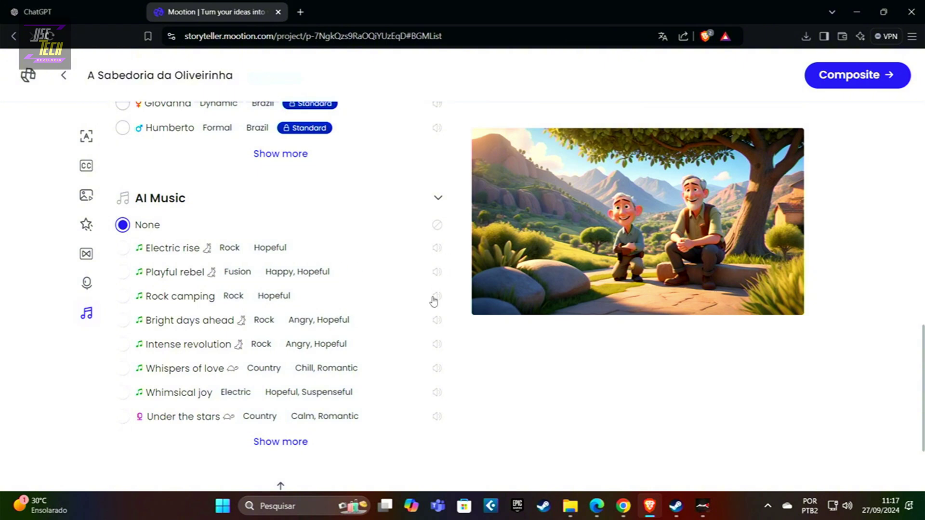
click(438, 371)
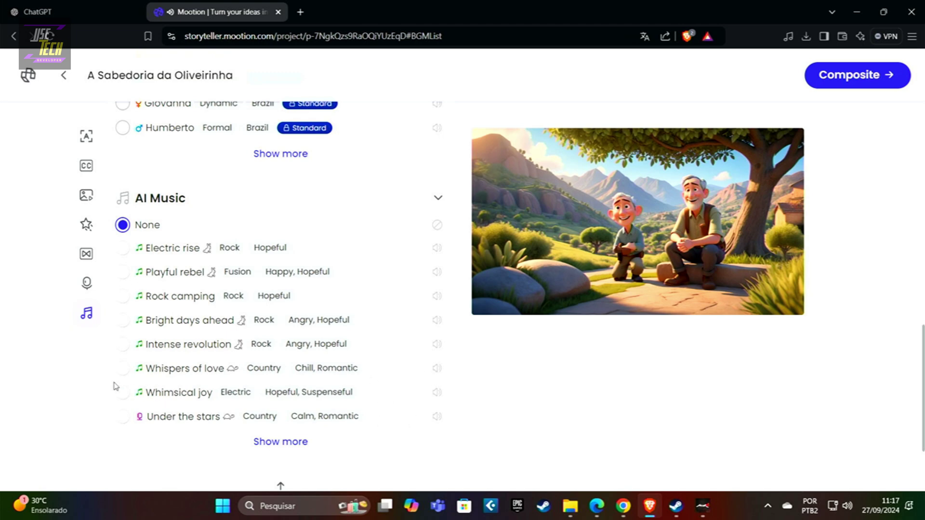
click(124, 370)
click(125, 226)
Check the remaining music and voiceover options, and composite the video with the Francisca voice and no AI music
scroll(443, 275, down, 3)
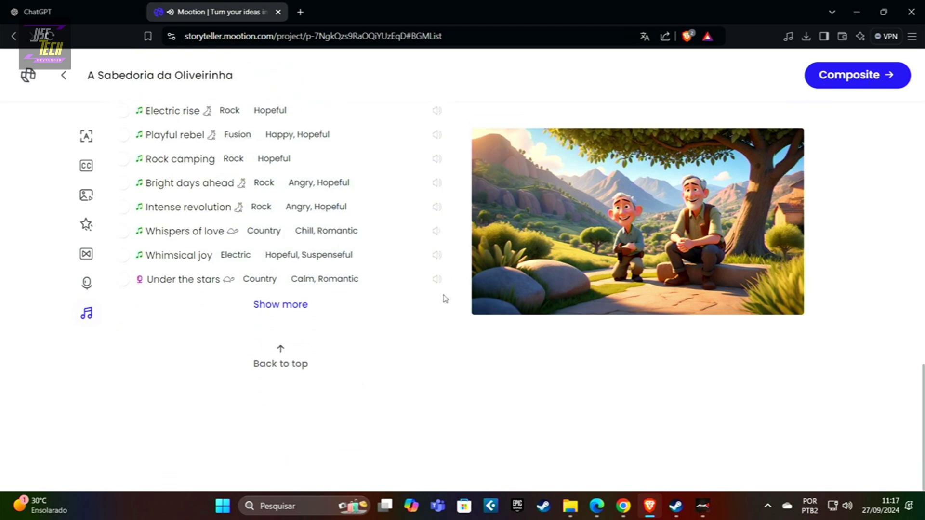
scroll(448, 288, up, 7)
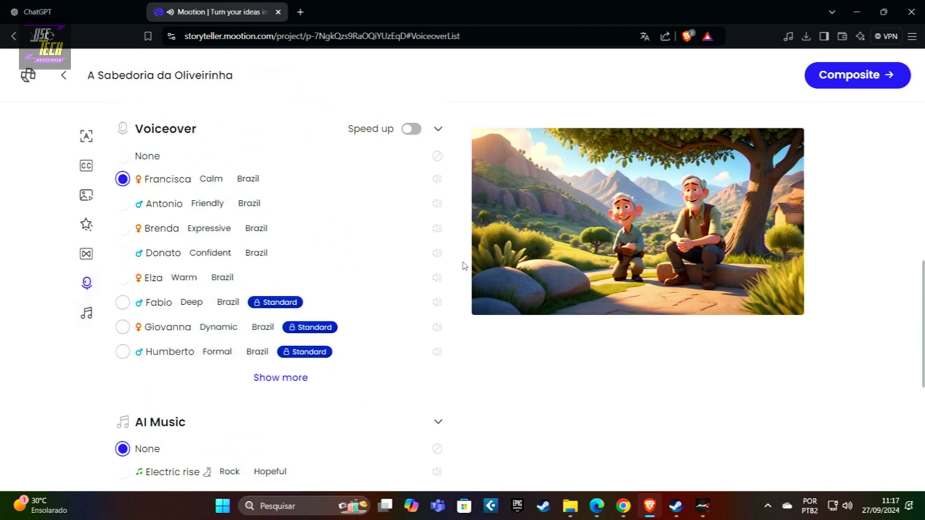
click(857, 82)
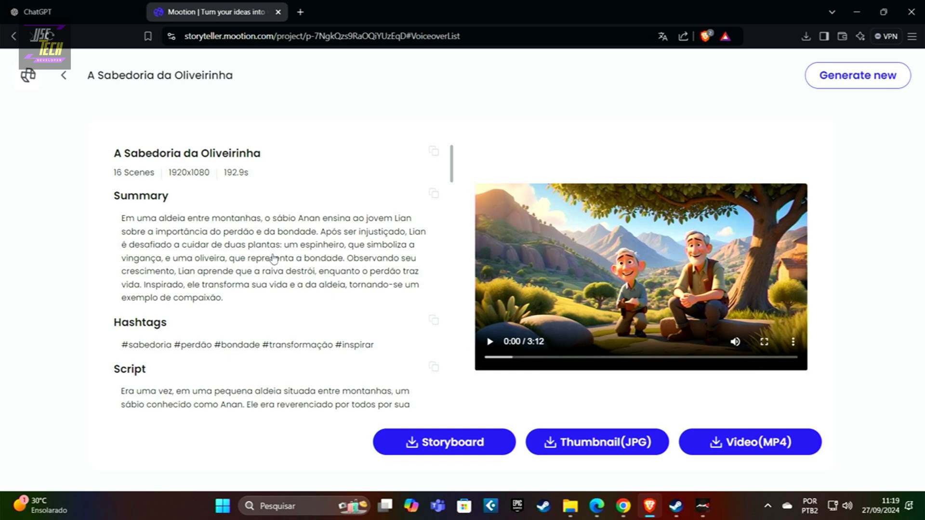
Review the summary, hashtags and script of the composited video, and start its playback
scroll(267, 296, down, 3)
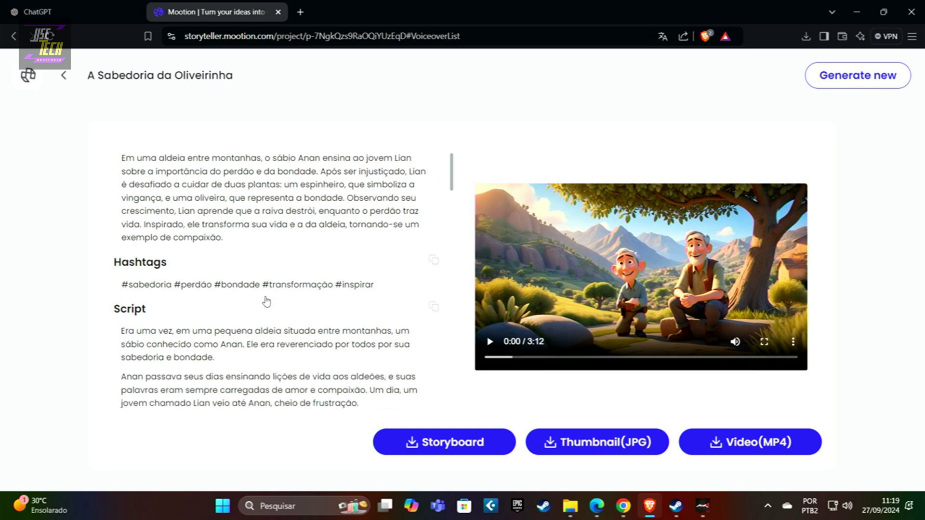
scroll(266, 301, down, 10)
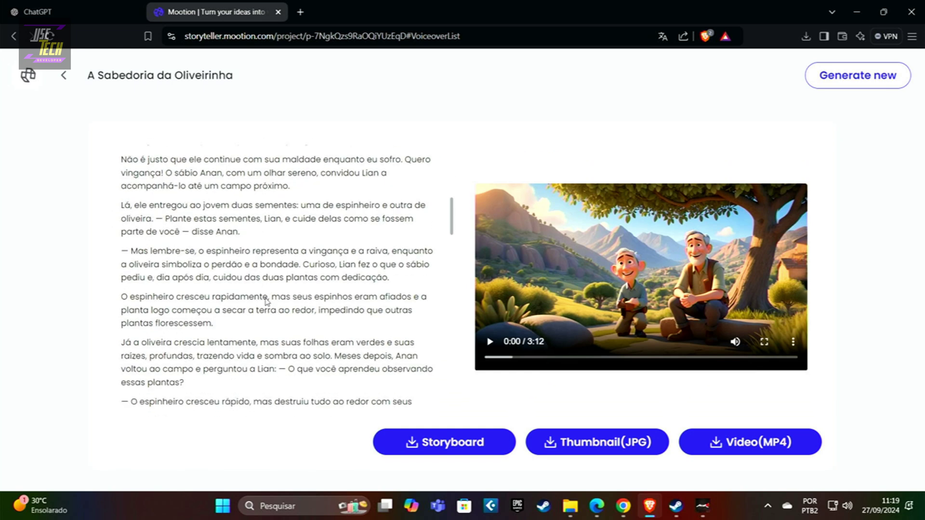
scroll(266, 302, up, 15)
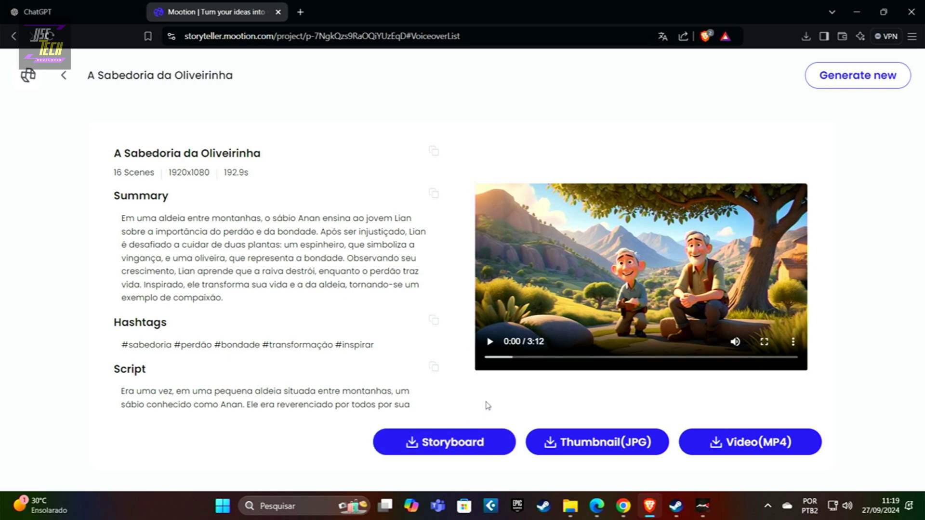
click(489, 341)
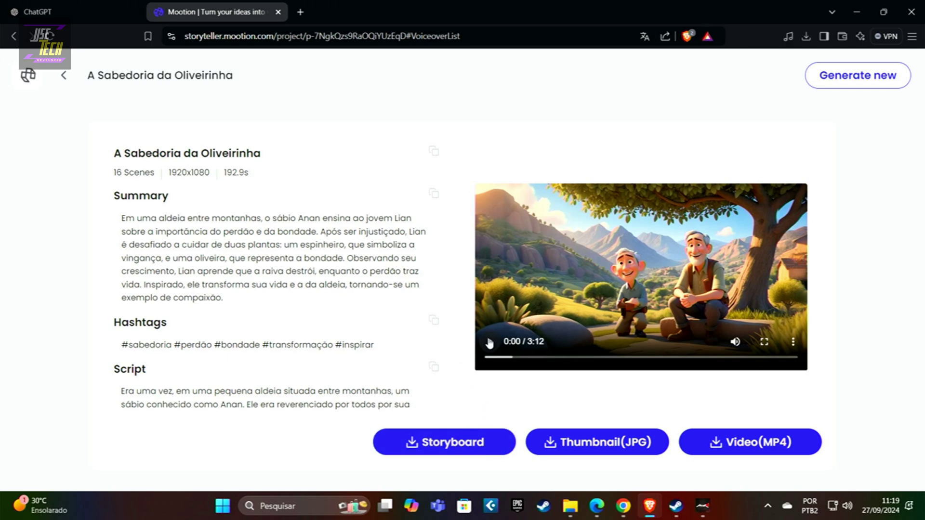